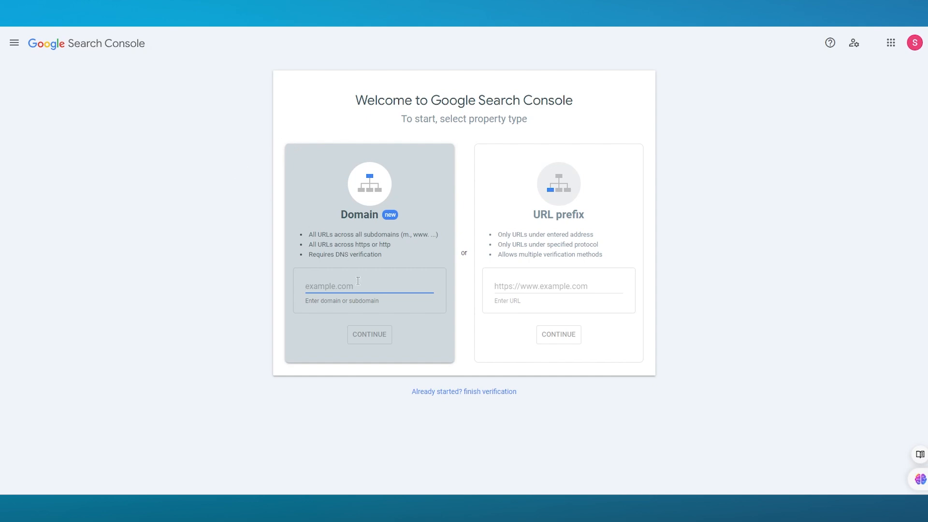
drag(369, 93, 555, 102)
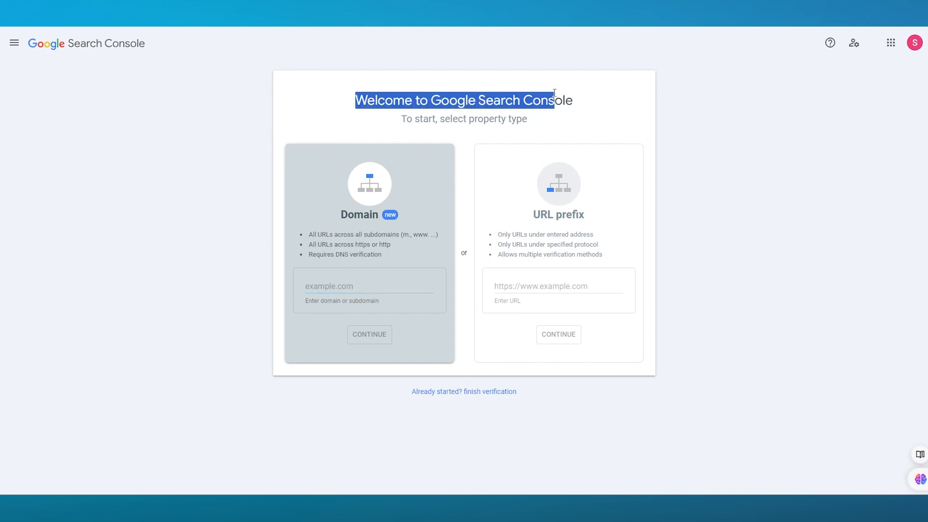
click(734, 110)
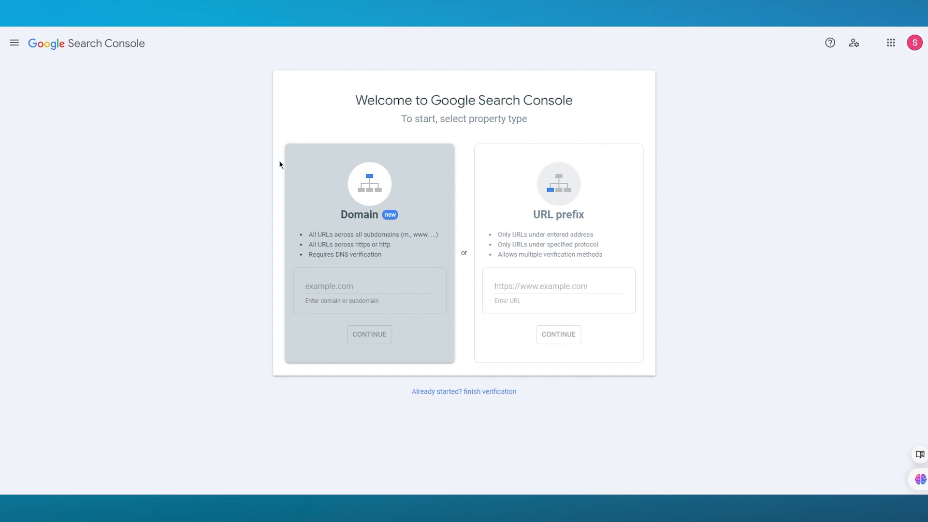
click(370, 286)
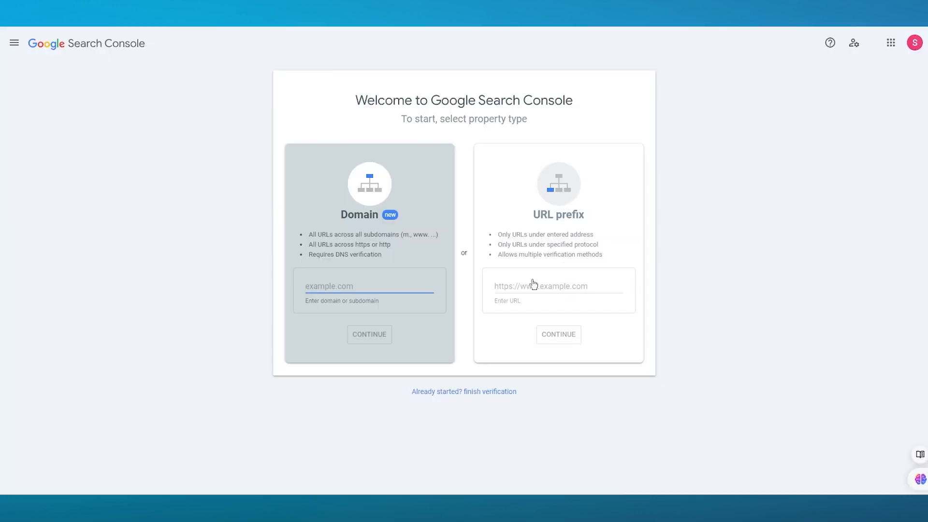
click(526, 288)
click(527, 288)
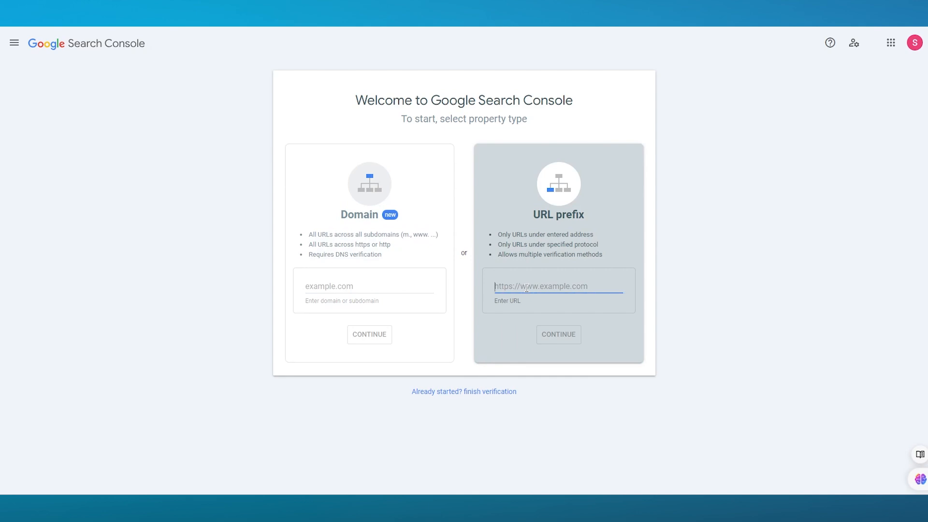
key(super+v)
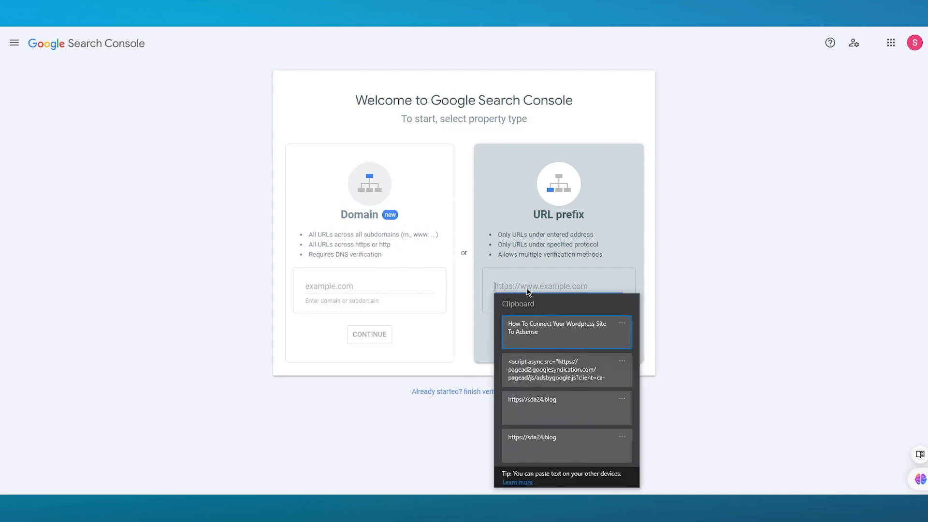
click(566, 407)
click(558, 333)
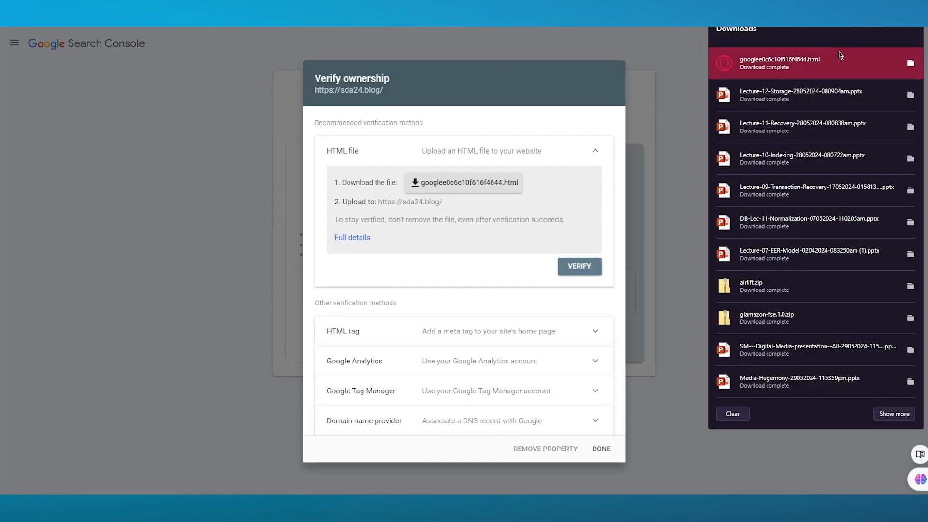
View the contents of the downloaded HTML verification file and return to the ownership verification dialog.
click(839, 55)
drag(134, 35, 59, 35)
click(204, 72)
key(ctrl+shift+Tab)
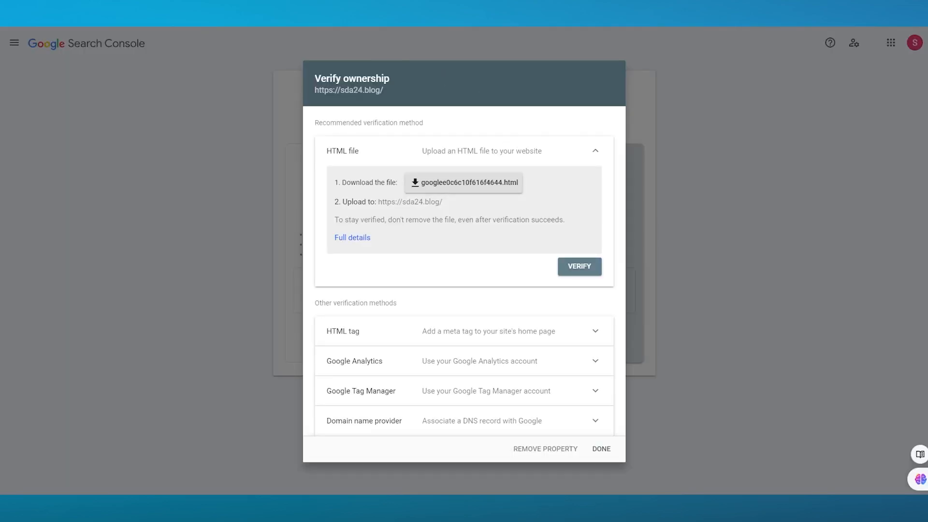
Expand the HTML tag verification method, read its instructions and copy the google-site-verification meta tag.
click(519, 333)
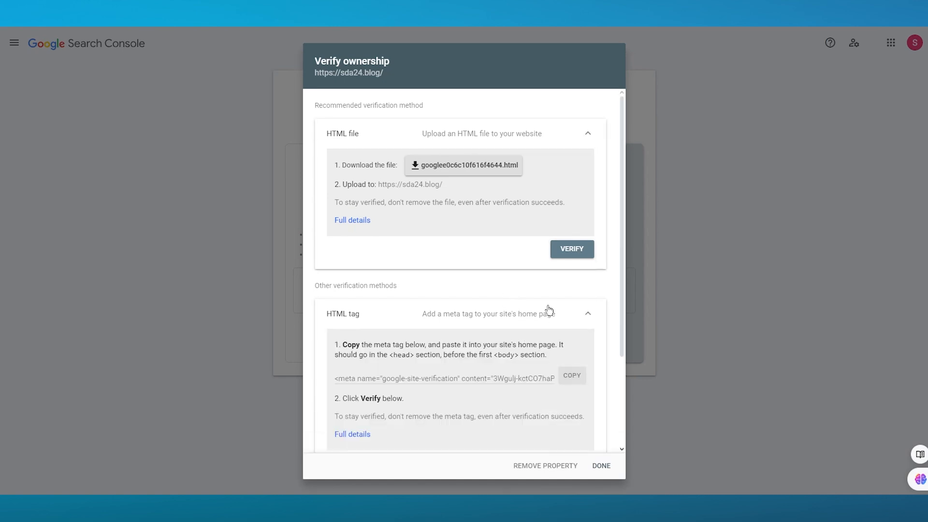
scroll(549, 310, down, 3)
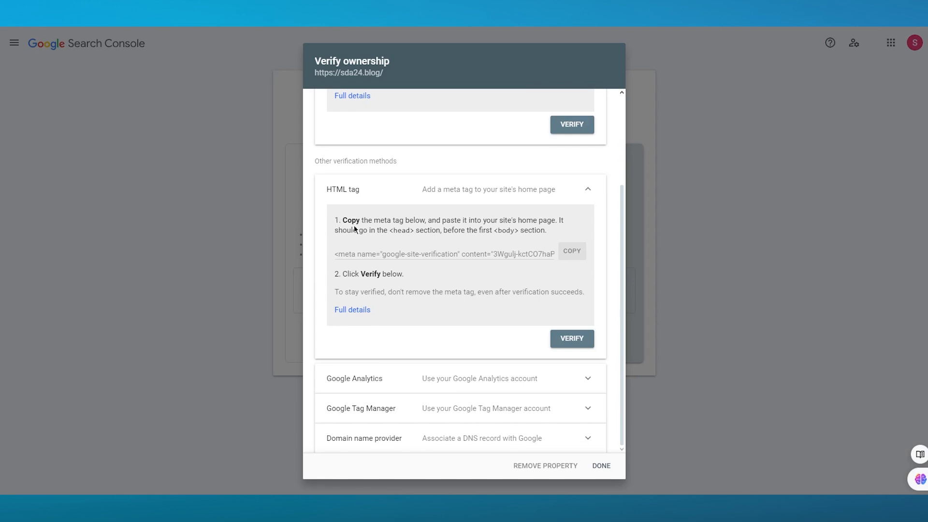
drag(342, 221, 574, 231)
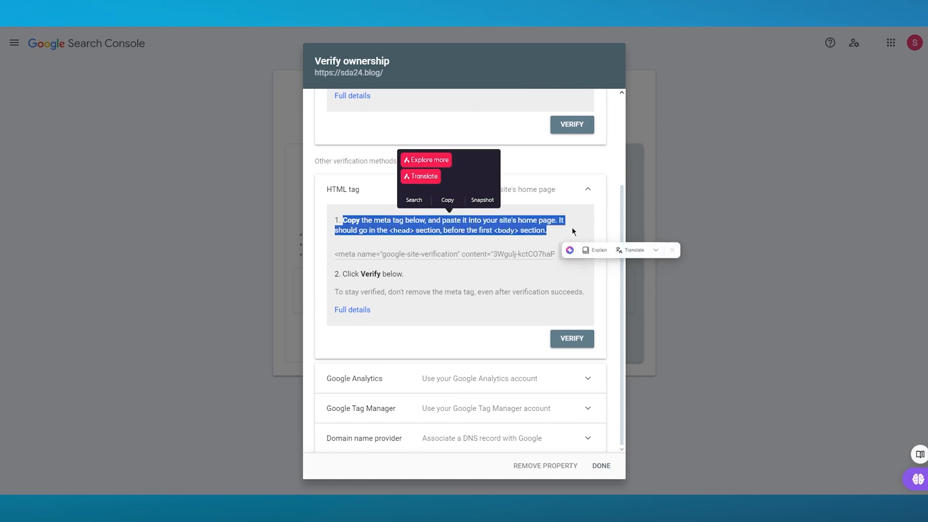
click(573, 231)
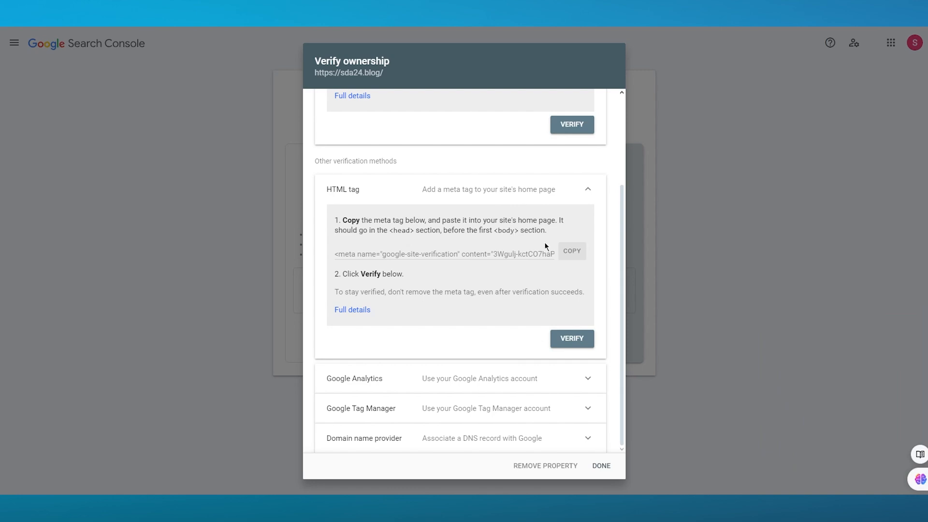
click(571, 255)
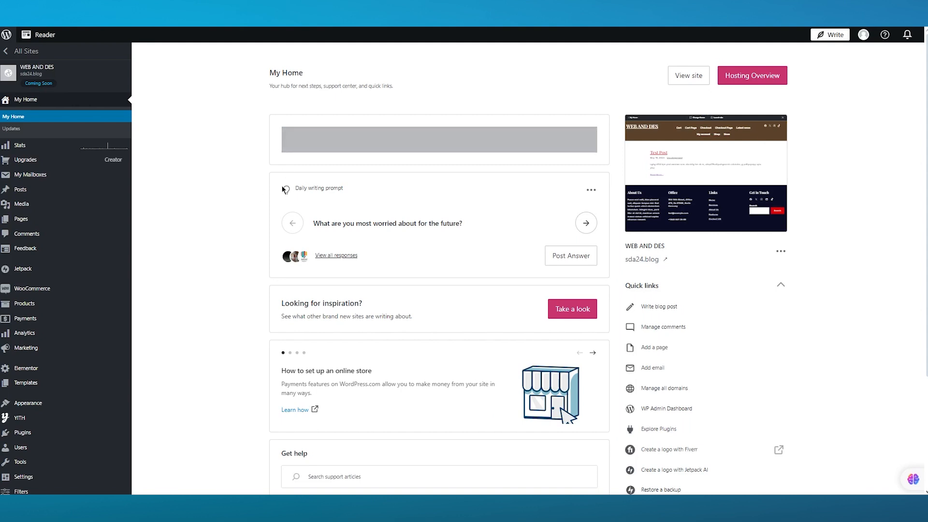
Switch to the WordPress dashboard of the site and search the plugins marketplace for "html tag".
scroll(63, 290, down, 3)
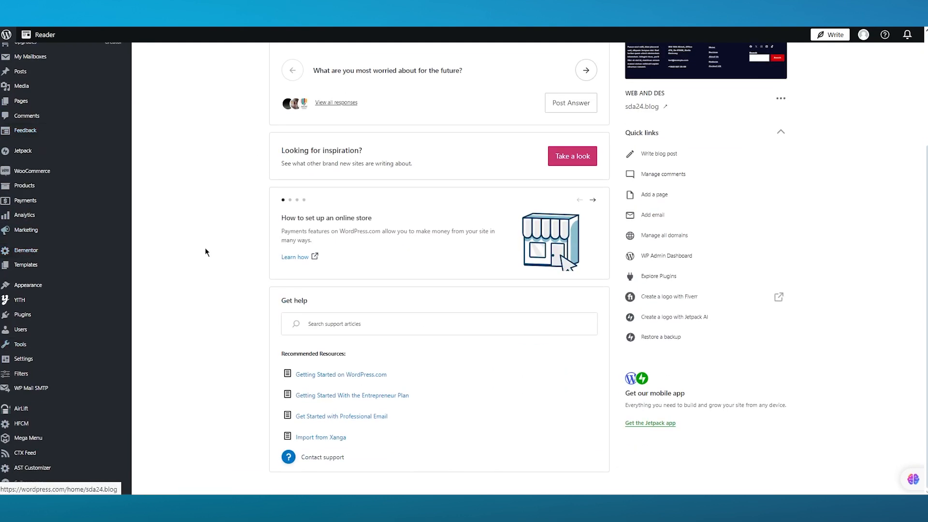
scroll(93, 318, up, 3)
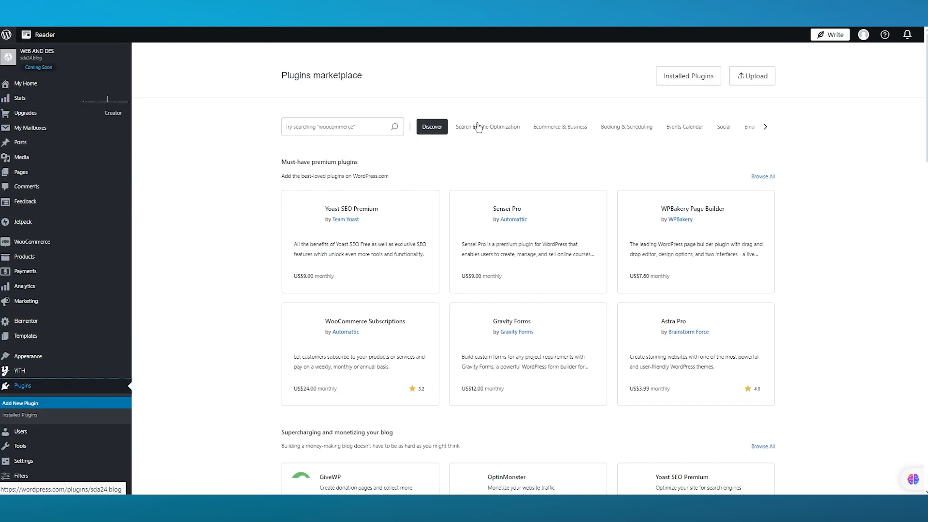
click(318, 128)
text(html tag)
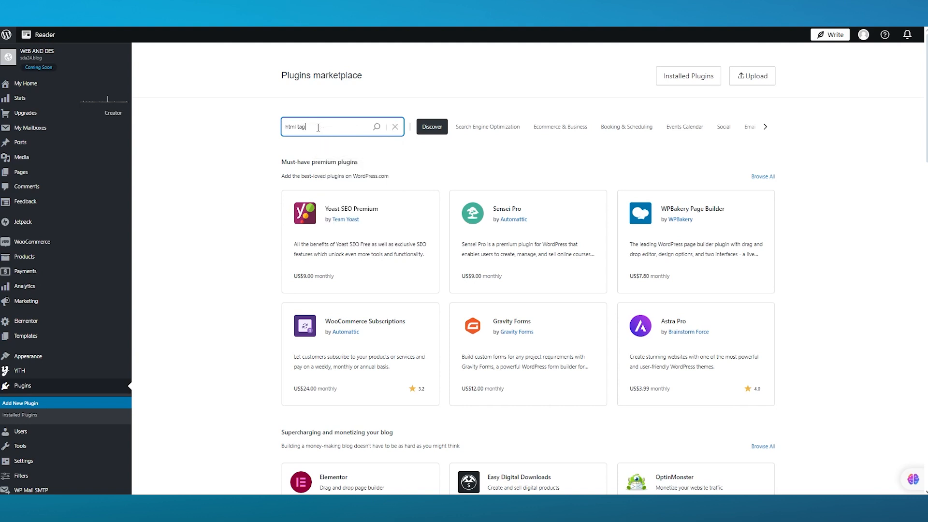
key(Return)
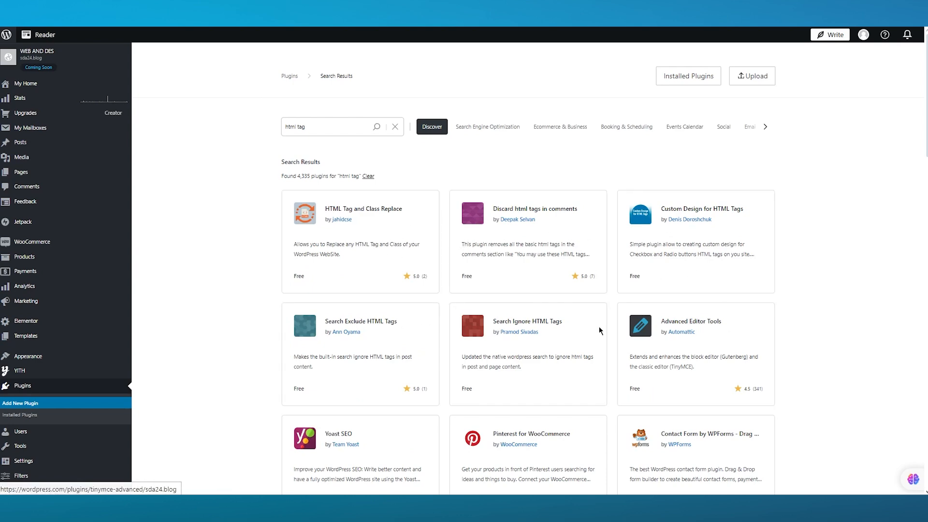
scroll(305, 312, down, 4)
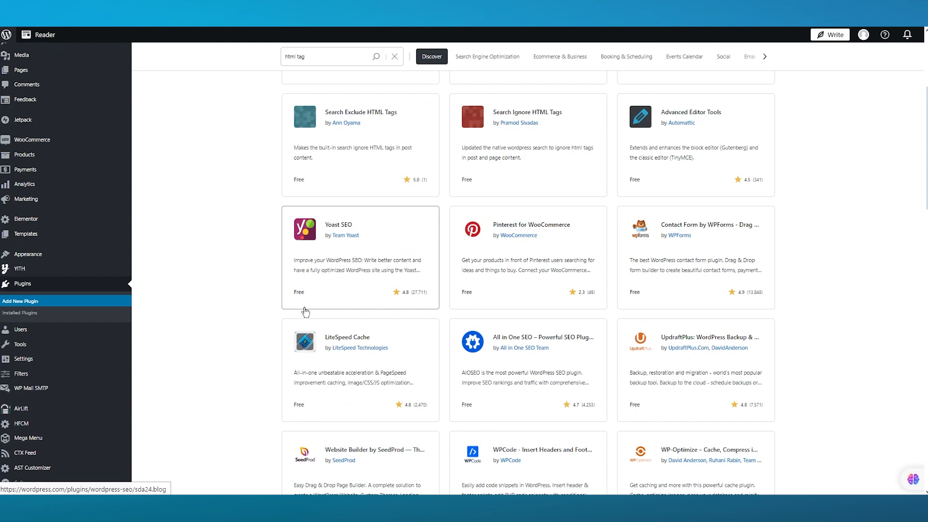
Open the list of all HFCM snippets for the site.
mouse_move(53, 428)
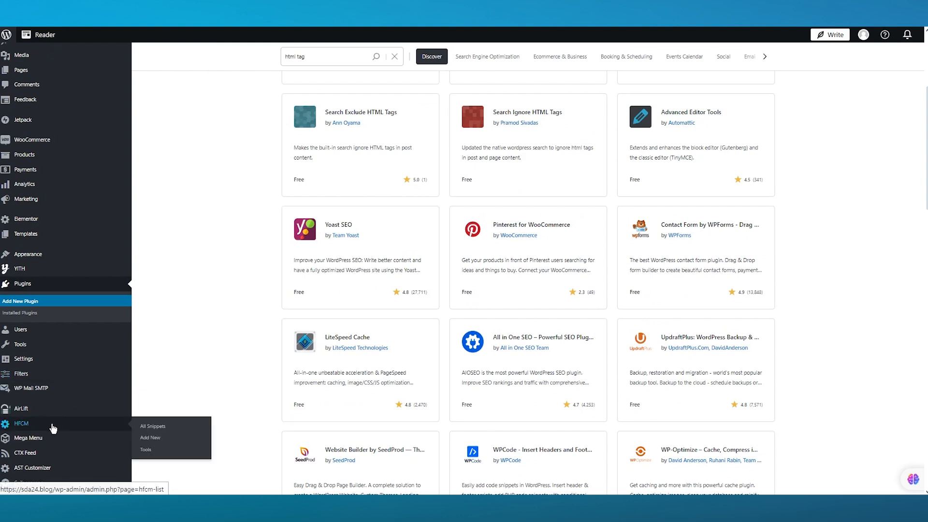
scroll(53, 428, up, 4)
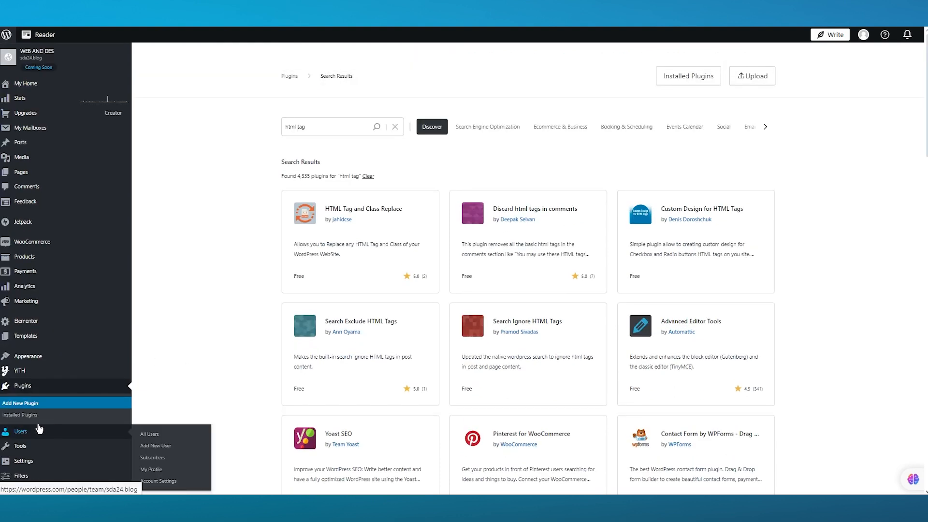
scroll(60, 372, down, 1)
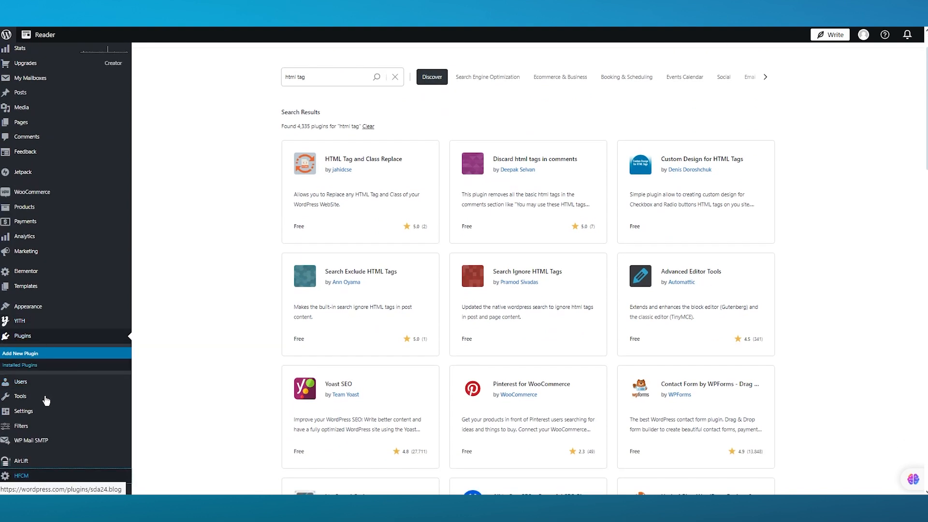
click(35, 480)
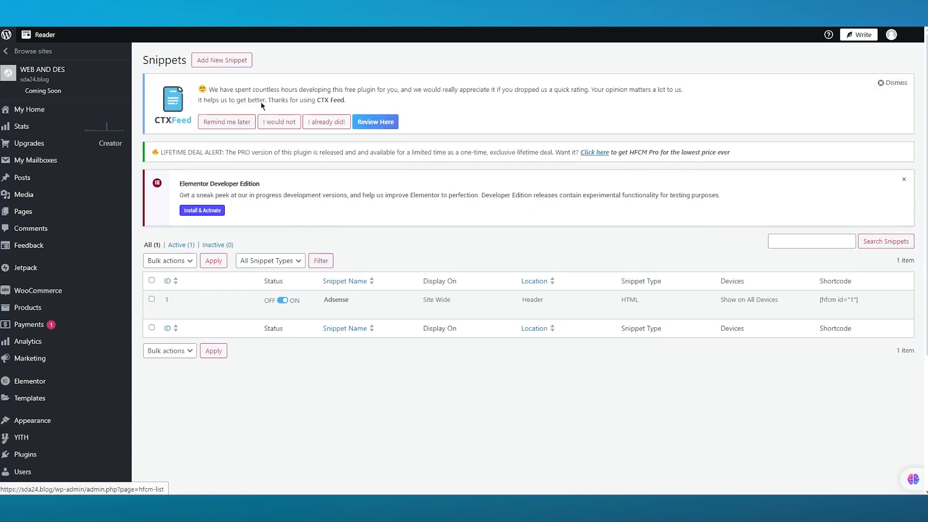
Start a new HFCM snippet named "search console" with its site display set to Site Wide.
click(232, 63)
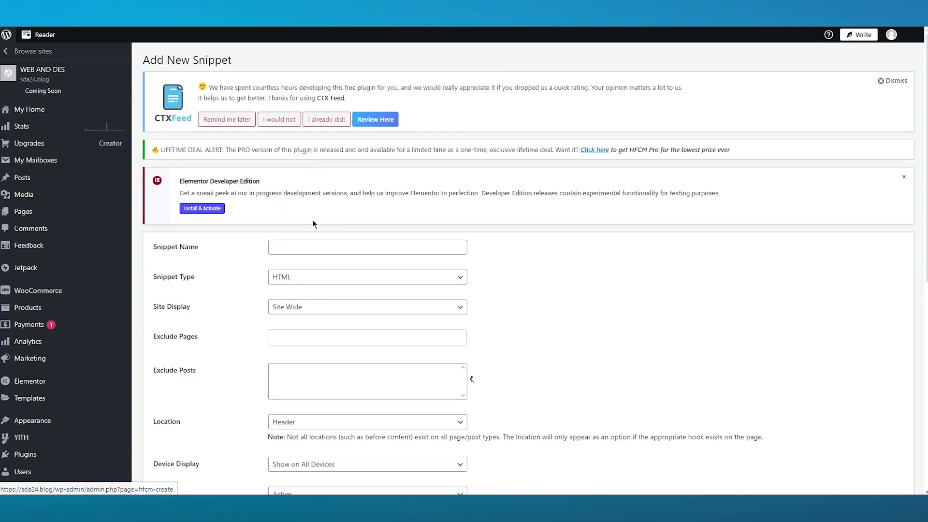
click(300, 246)
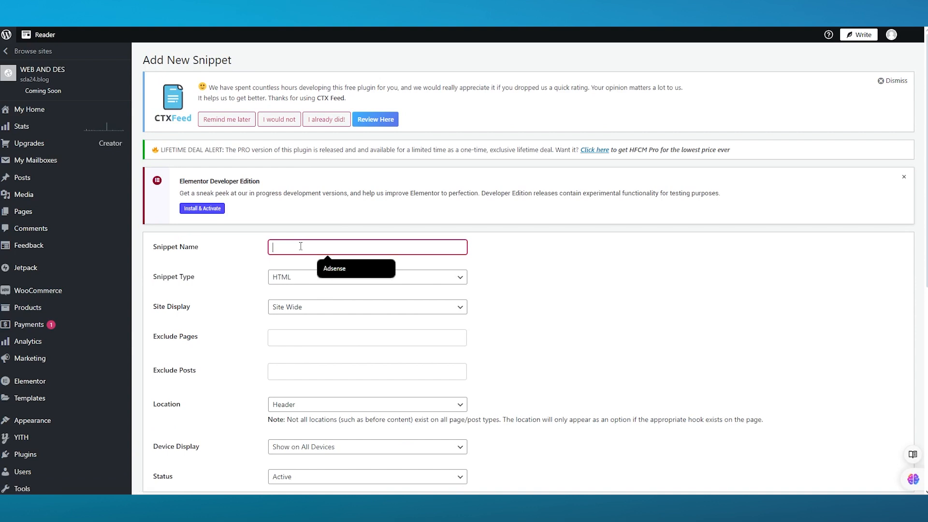
text(search console)
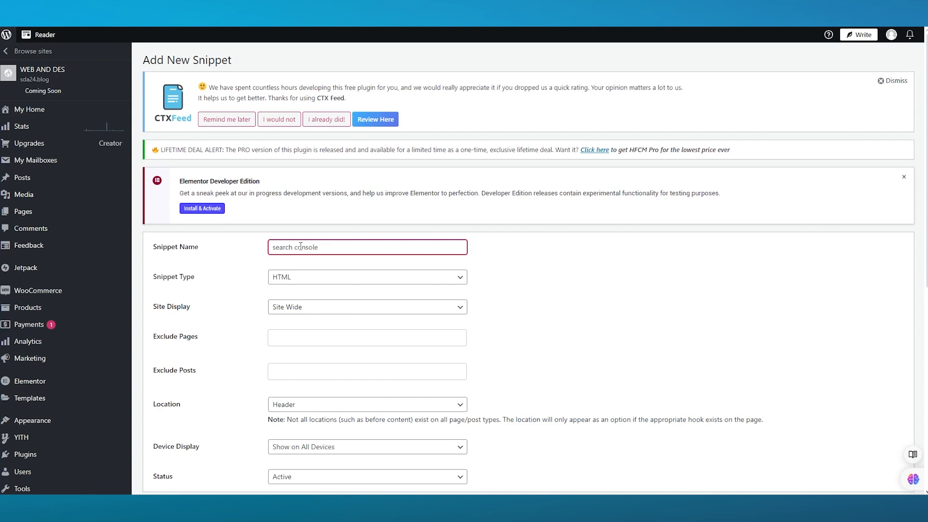
scroll(300, 252, down, 3)
click(326, 159)
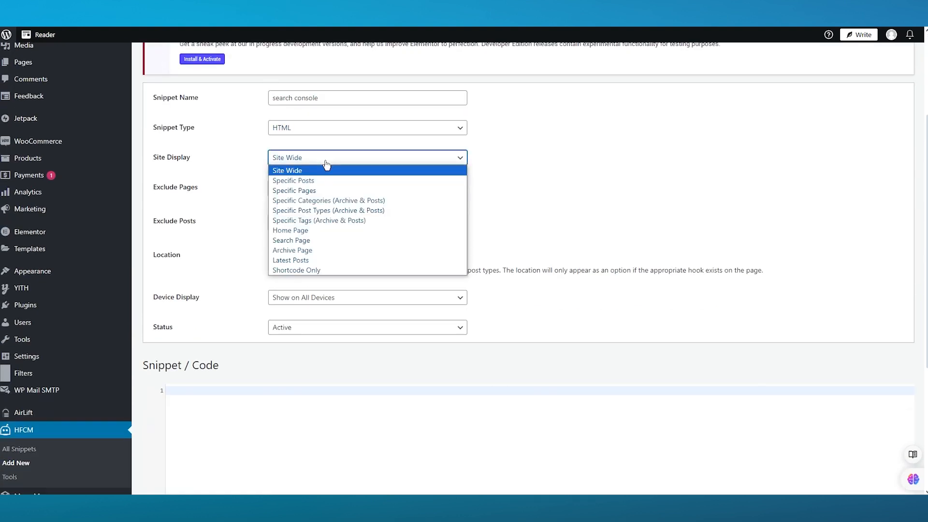
click(325, 165)
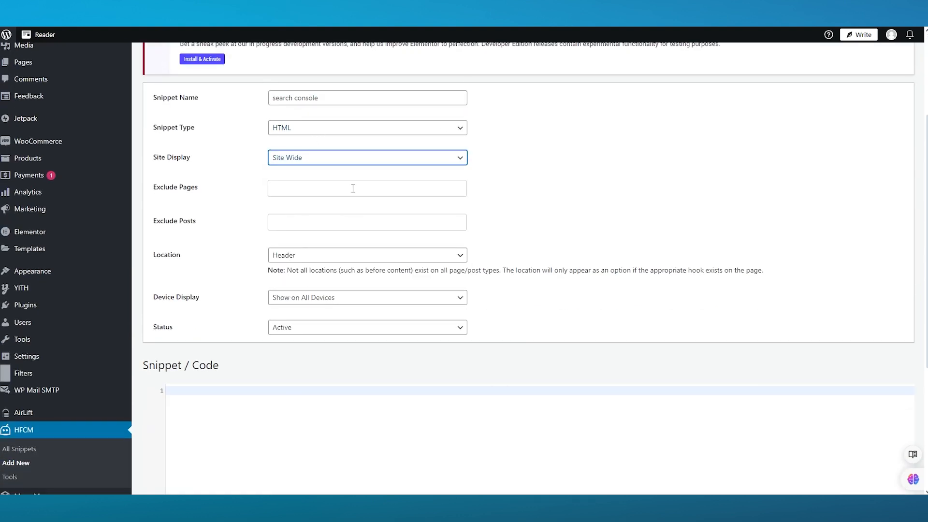
click(353, 155)
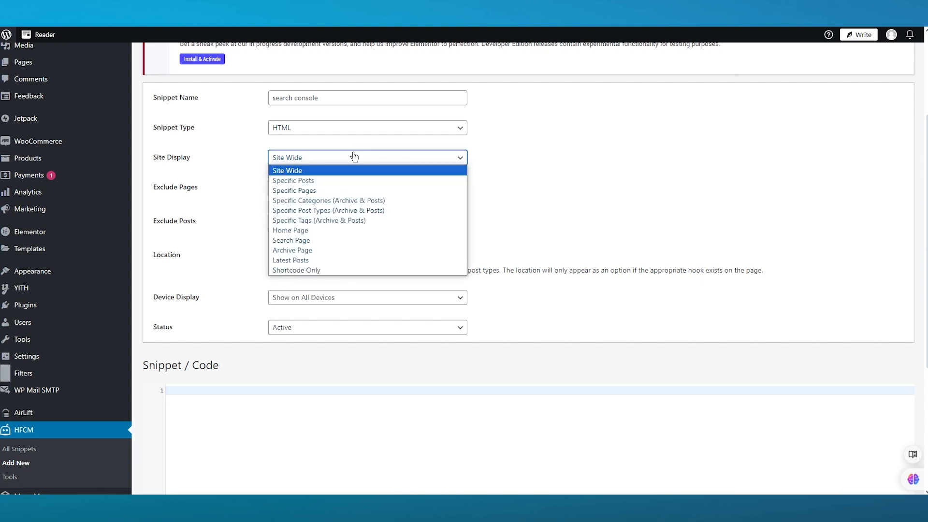
click(353, 156)
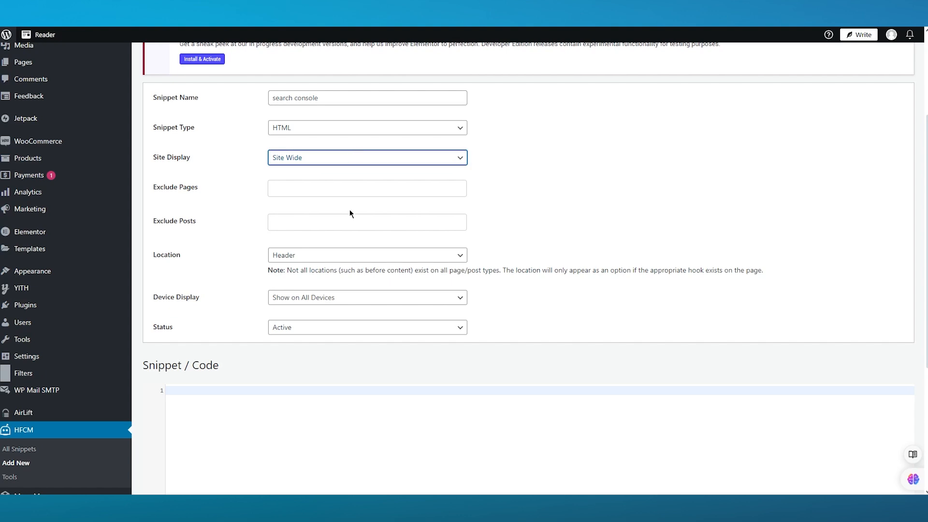
Paste the copied google-site-verification meta tag into the snippet code and save the snippet.
scroll(357, 238, down, 4)
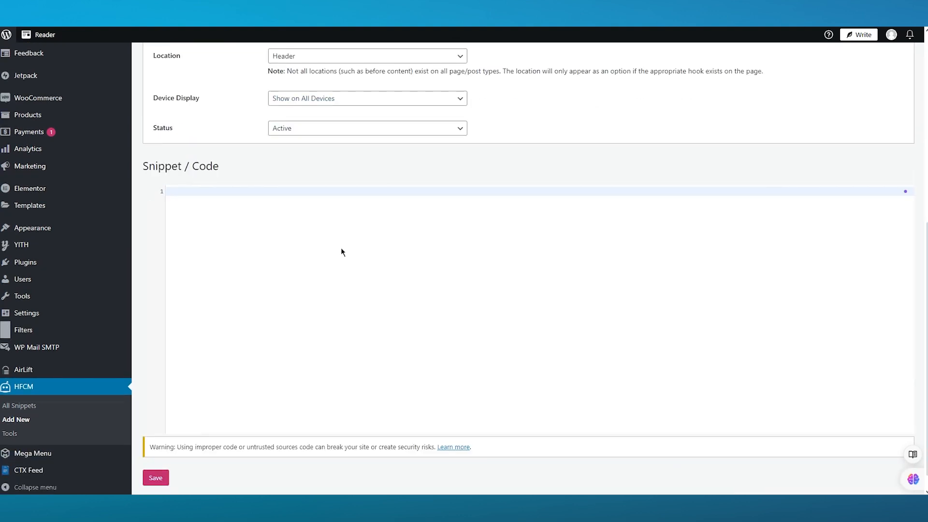
key(ctrl+v)
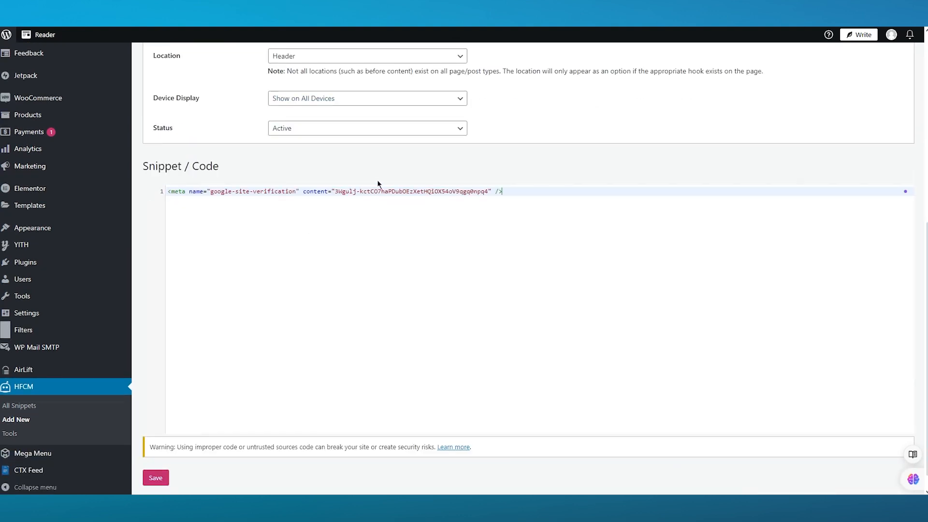
scroll(325, 236, down, 1)
click(156, 455)
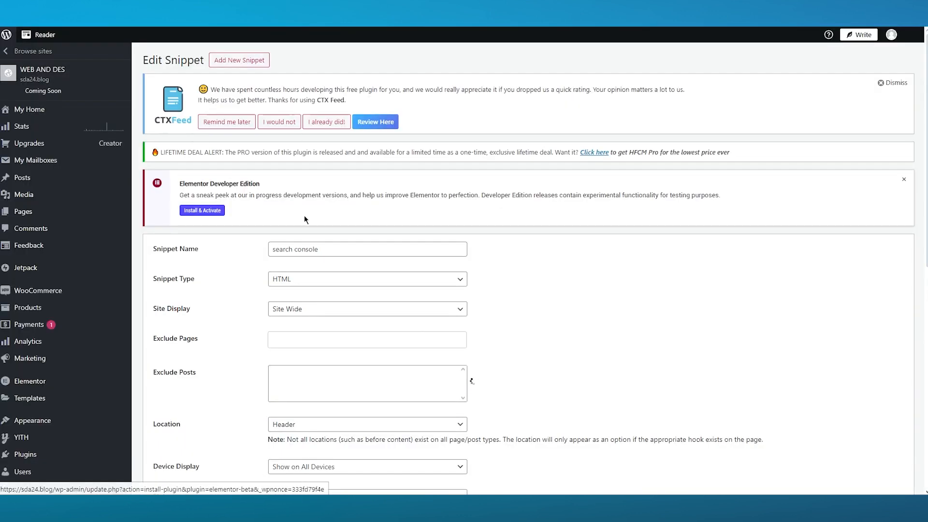
Review the saved snippet's settings and code, and return to the Search Console ownership verification dialog.
scroll(304, 215, down, 10)
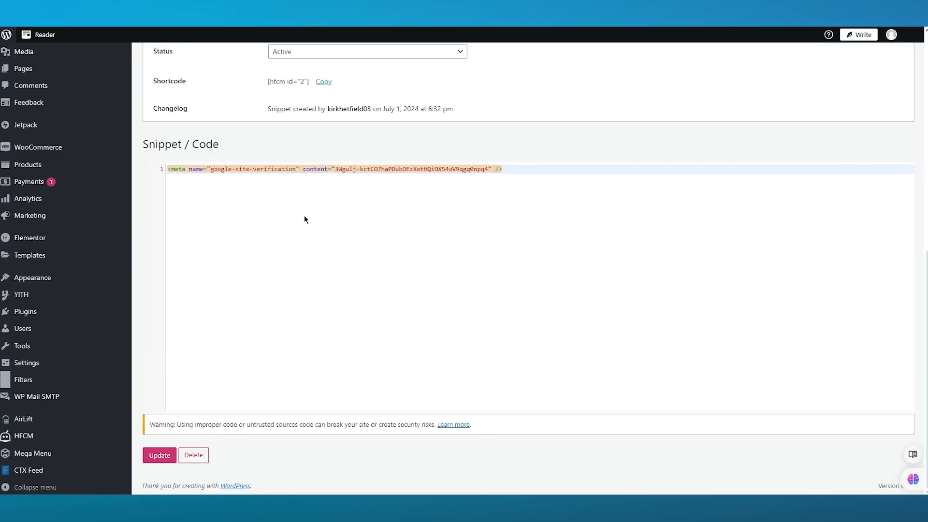
scroll(303, 215, up, 10)
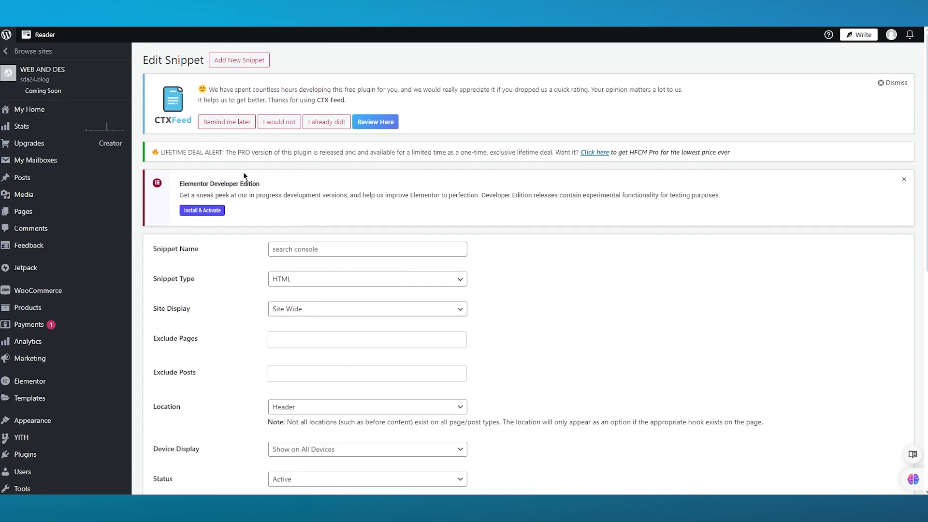
scroll(242, 172, down, 8)
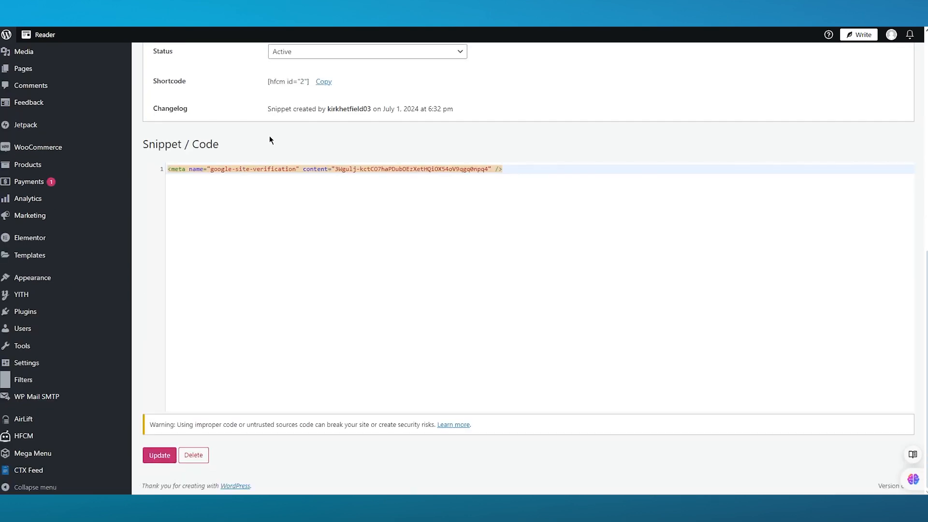
scroll(255, 120, up, 5)
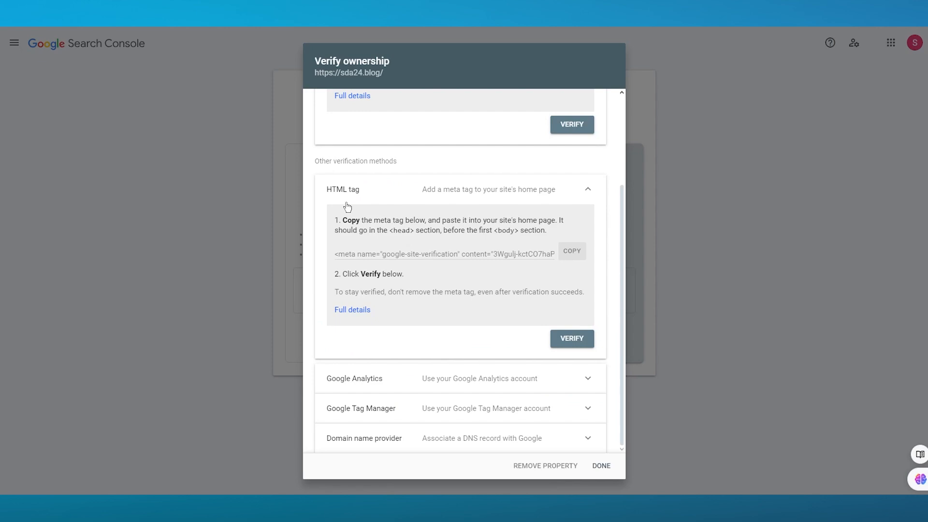
Try to verify ownership of sda24.blog with the HTML tag method and dismiss the verification result.
click(576, 342)
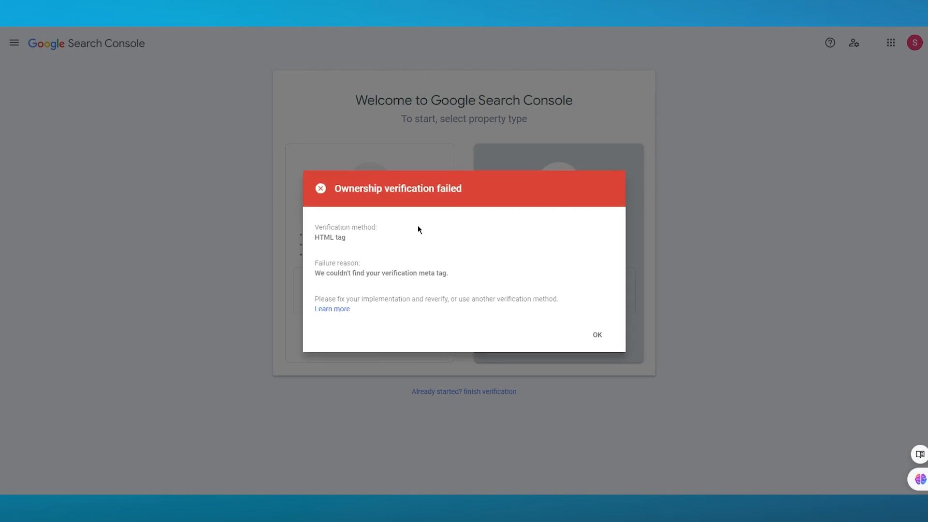
drag(350, 244, 285, 239)
click(524, 231)
click(598, 334)
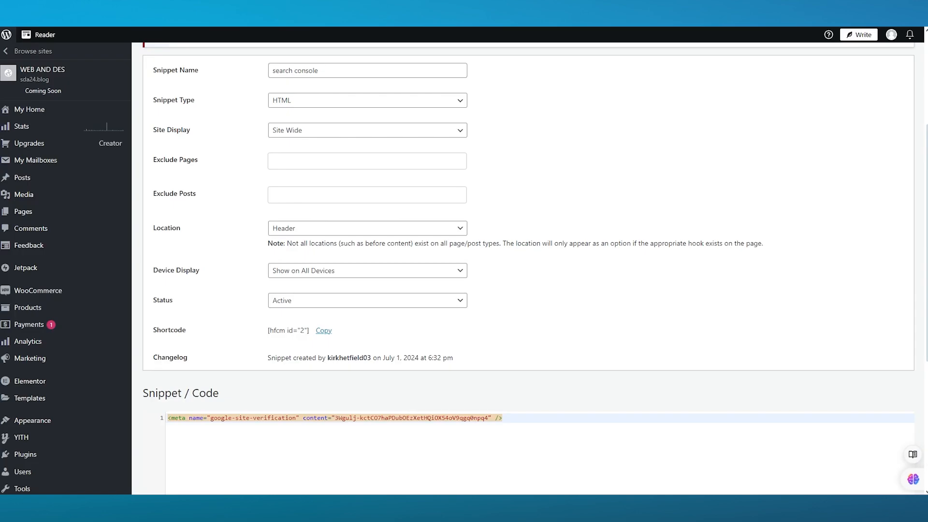
Recheck the "search console" snippet's display, location and status settings along with its pasted code.
scroll(325, 184, up, 4)
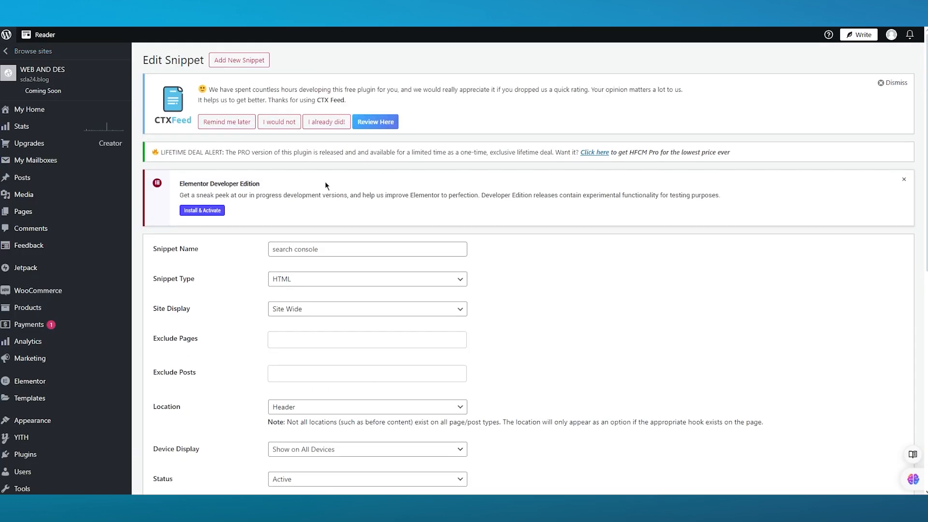
scroll(300, 209, down, 7)
scroll(301, 211, up, 7)
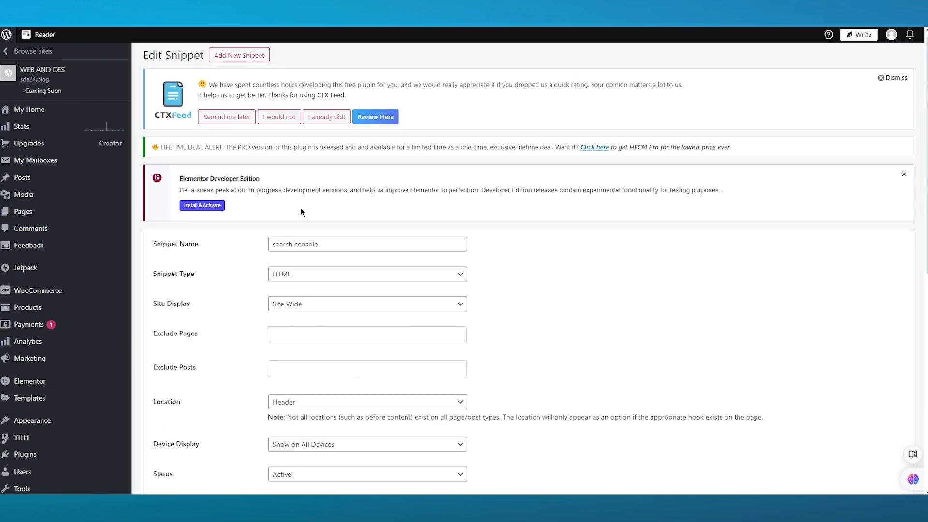
scroll(93, 411, down, 3)
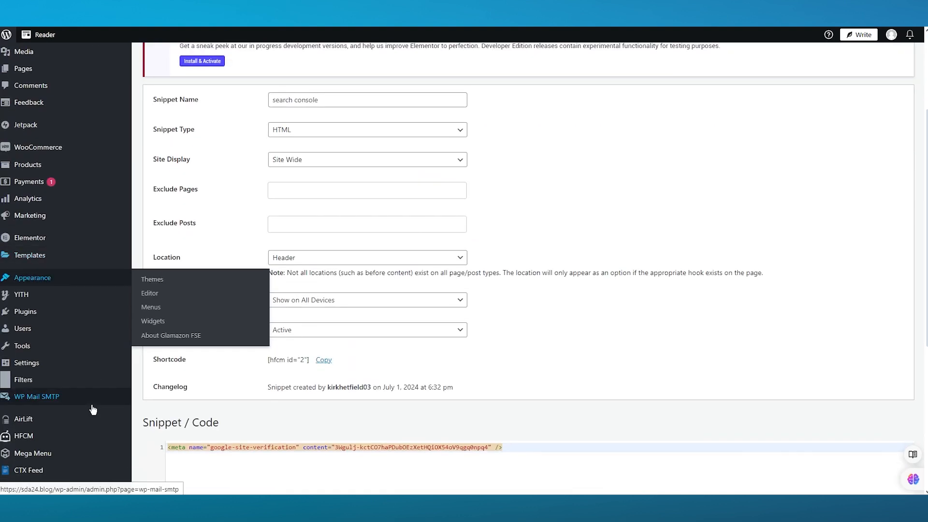
Search the WordPress plugins marketplace for "html upload".
mouse_move(50, 317)
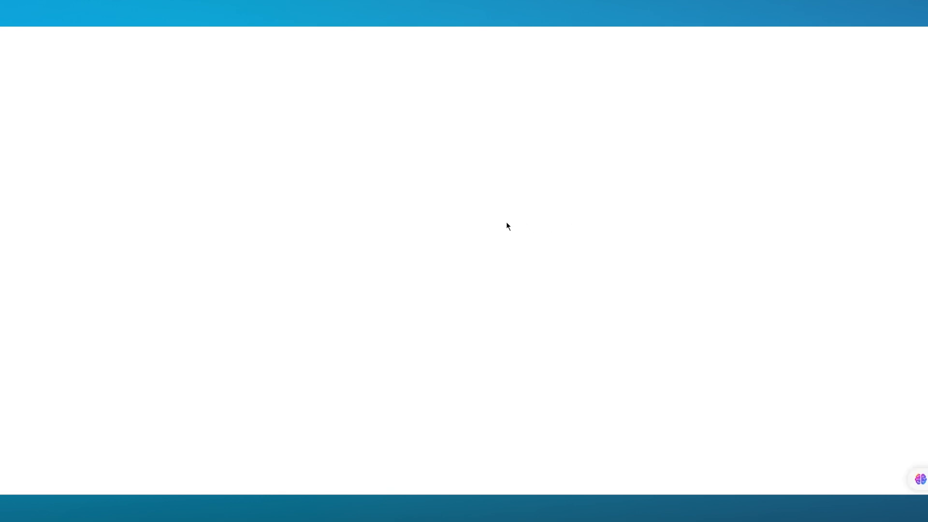
click(318, 123)
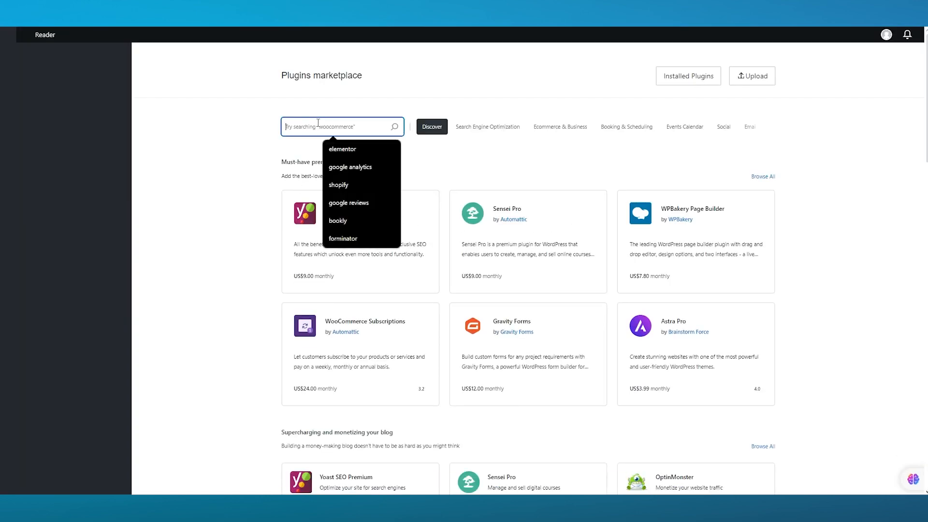
text(html ulo)
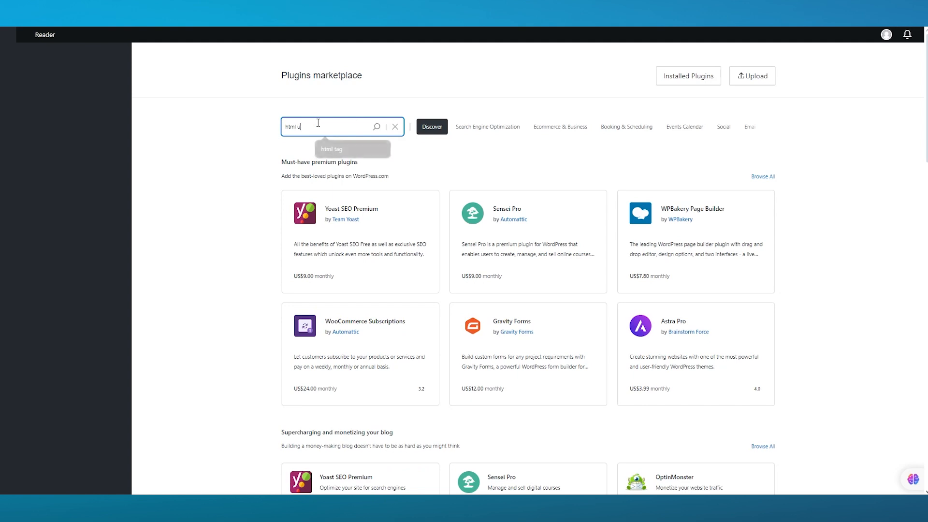
key(BackSpace)
key(BackSpace)
text(pload)
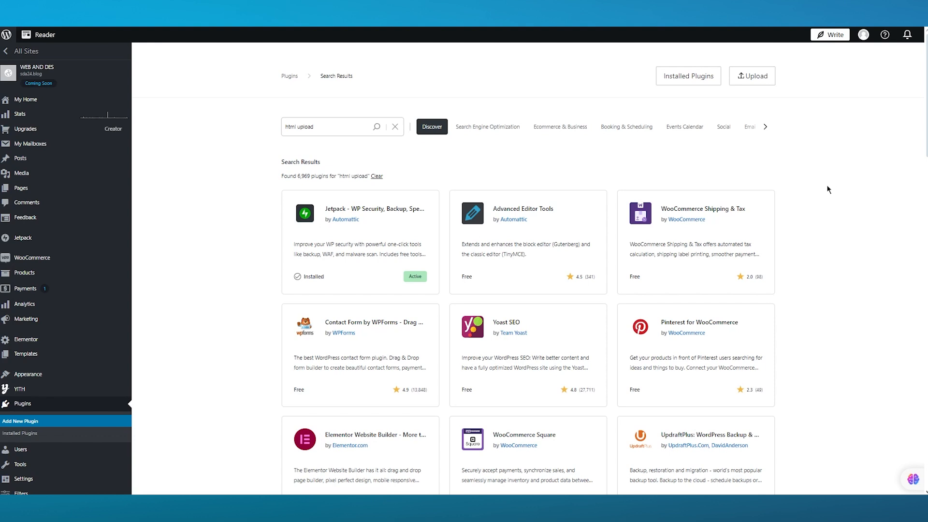
drag(314, 127, 299, 131)
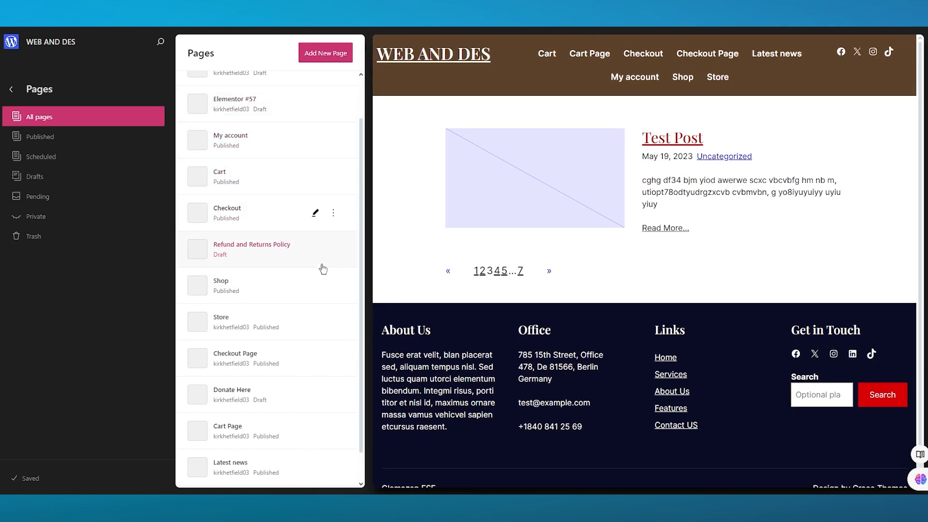
Create a new draft page titled "html" from the site's page list.
scroll(244, 280, down, 1)
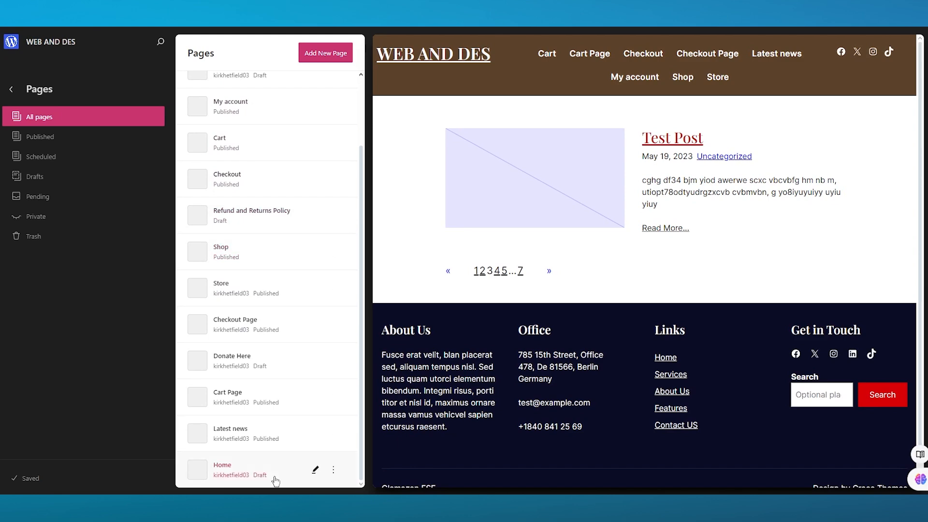
click(337, 58)
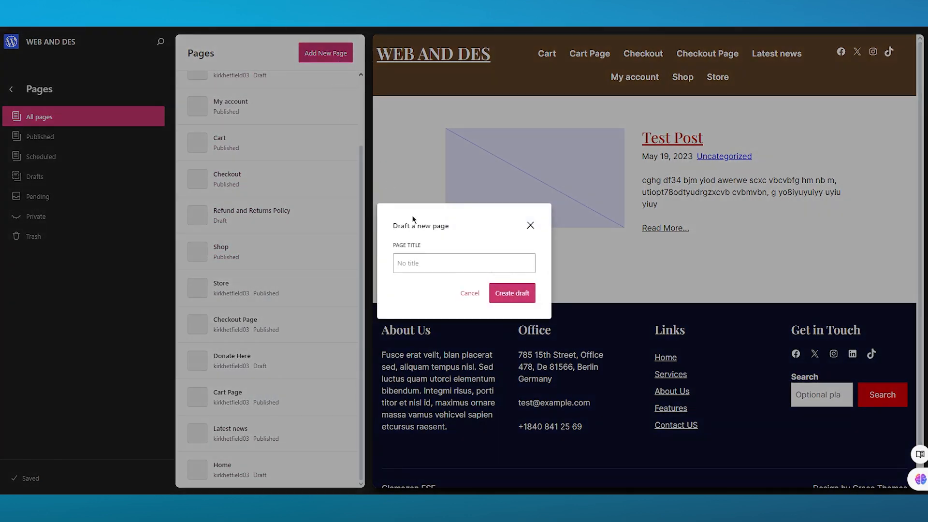
click(436, 264)
text(html)
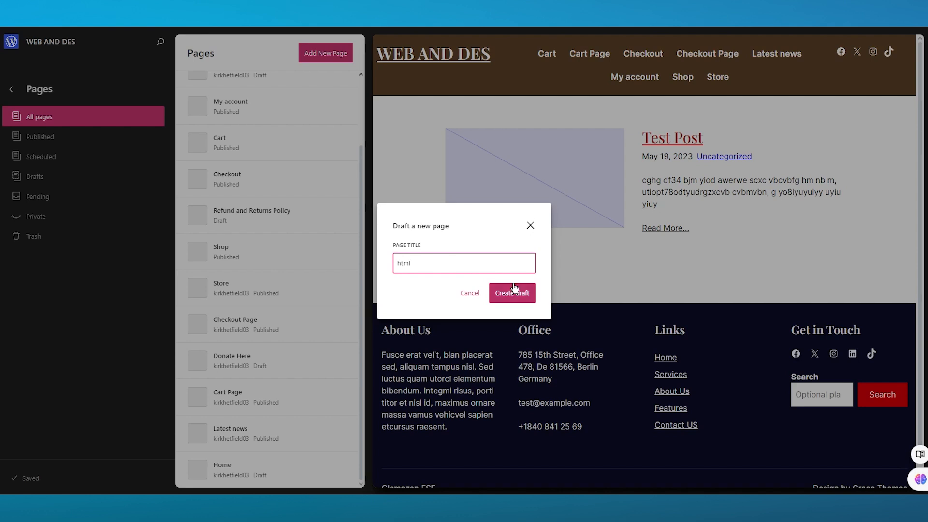
click(515, 289)
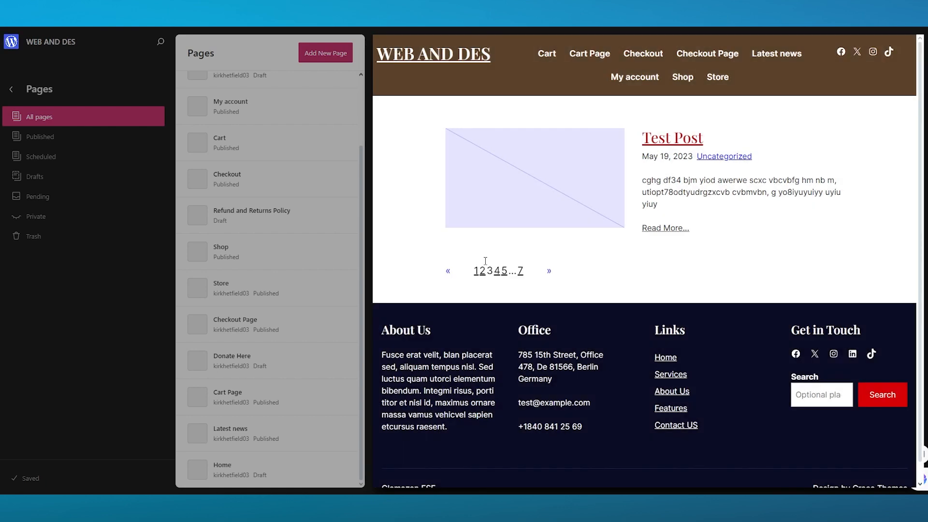
click(485, 261)
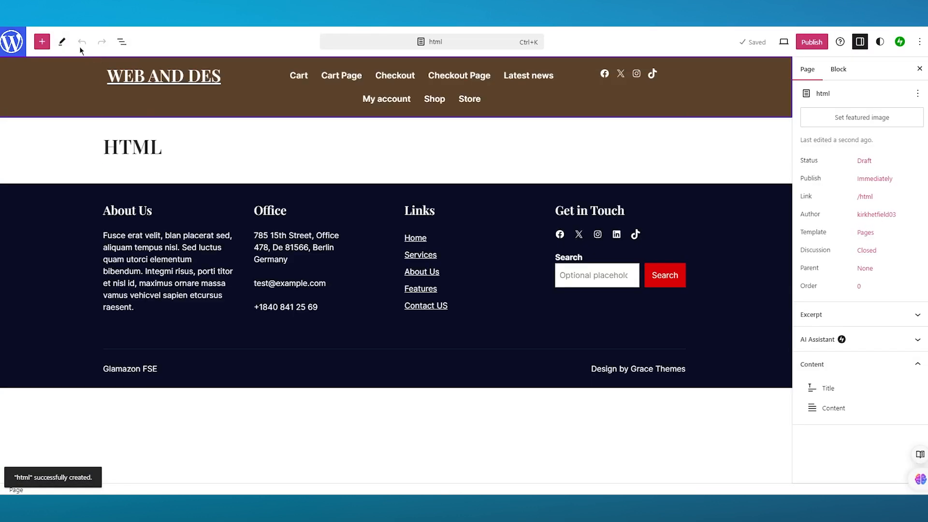
Find the Custom HTML block and insert it below the title of the html page.
click(42, 41)
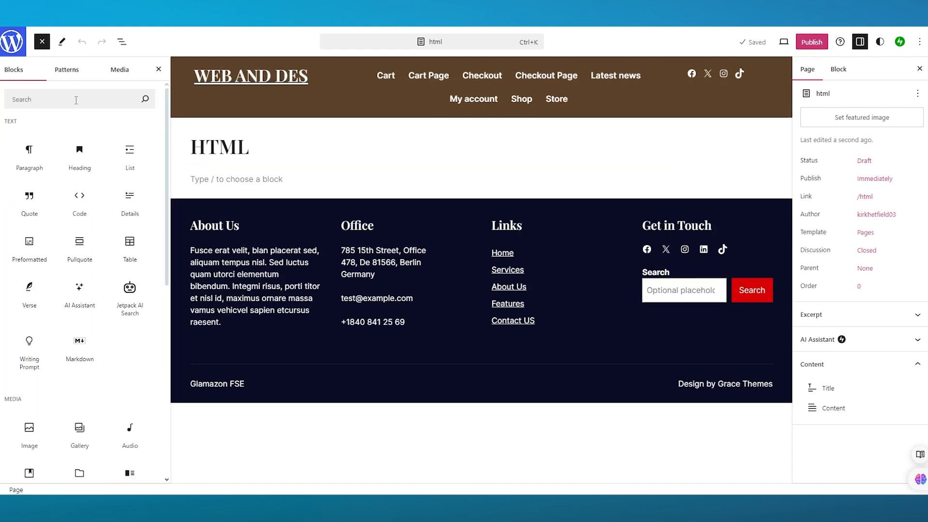
click(74, 102)
text(ht)
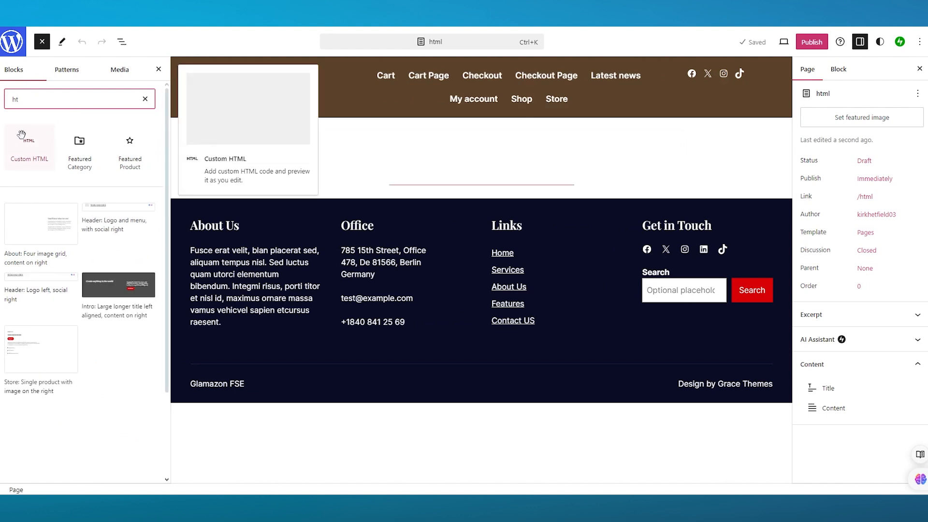
click(19, 135)
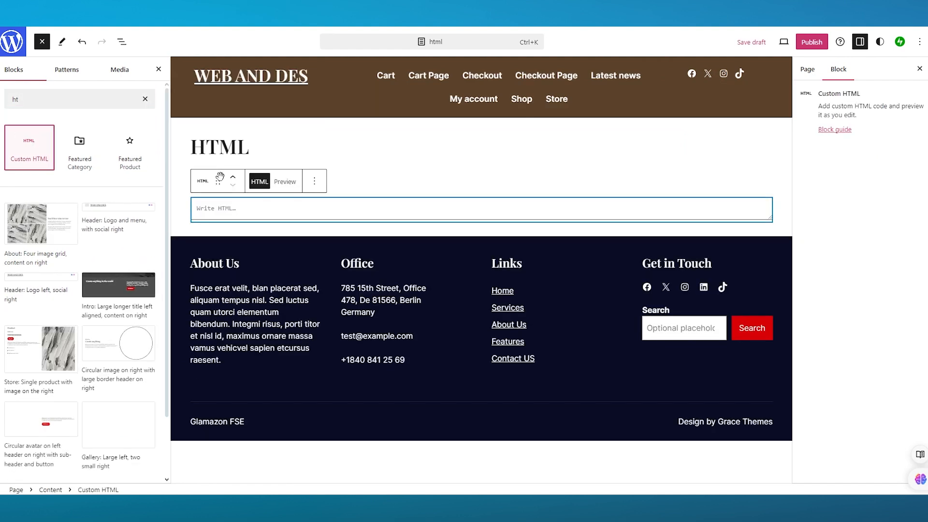
drag(29, 145, 390, 160)
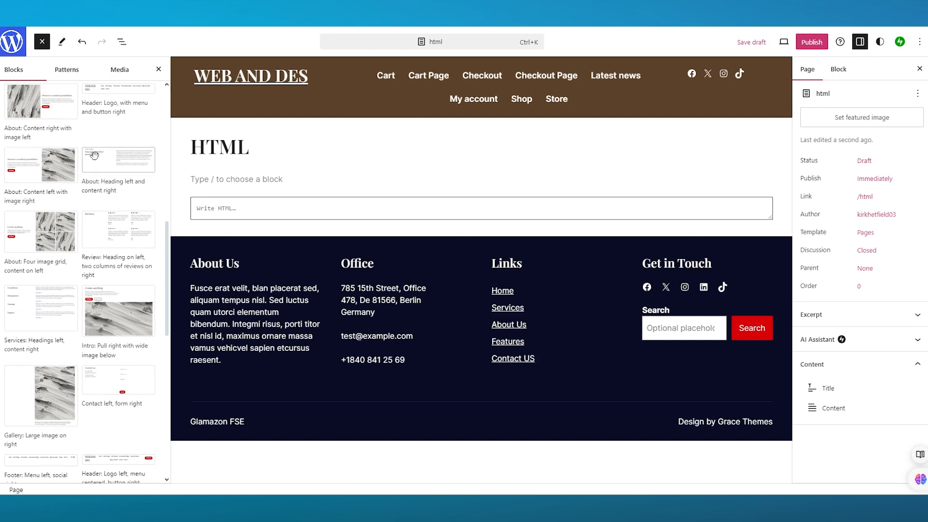
Insert a File block above the Custom HTML block and browse the computer for a file to upload to it.
text(ht)
key(BackSpace)
key(BackSpace)
text(fil)
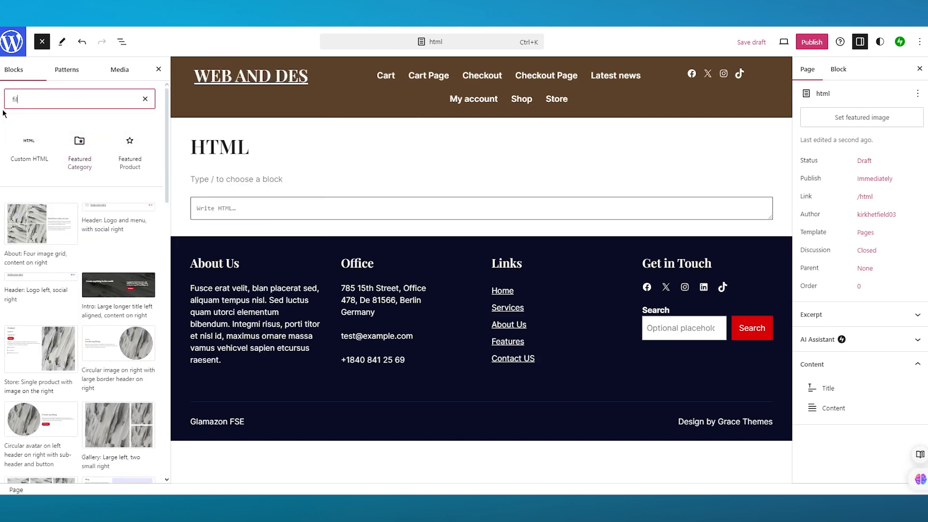
text(e)
drag(31, 145, 385, 186)
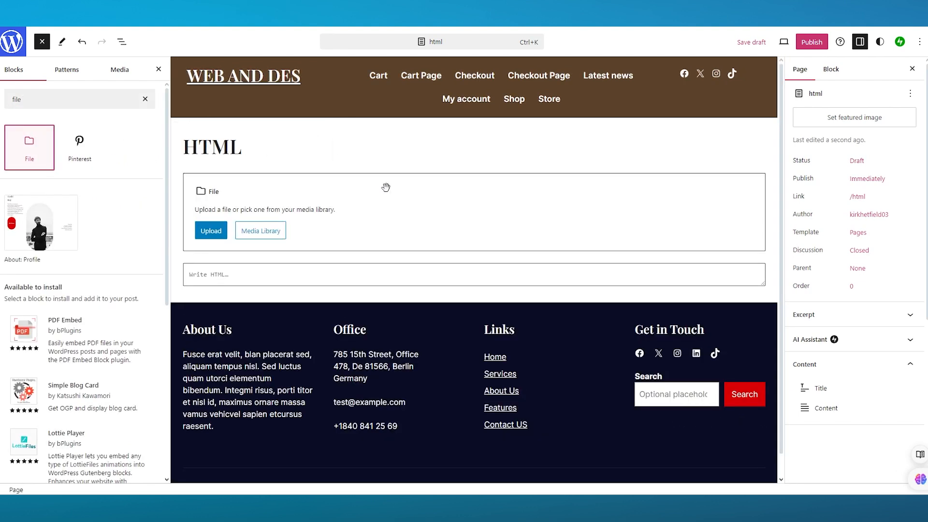
click(220, 227)
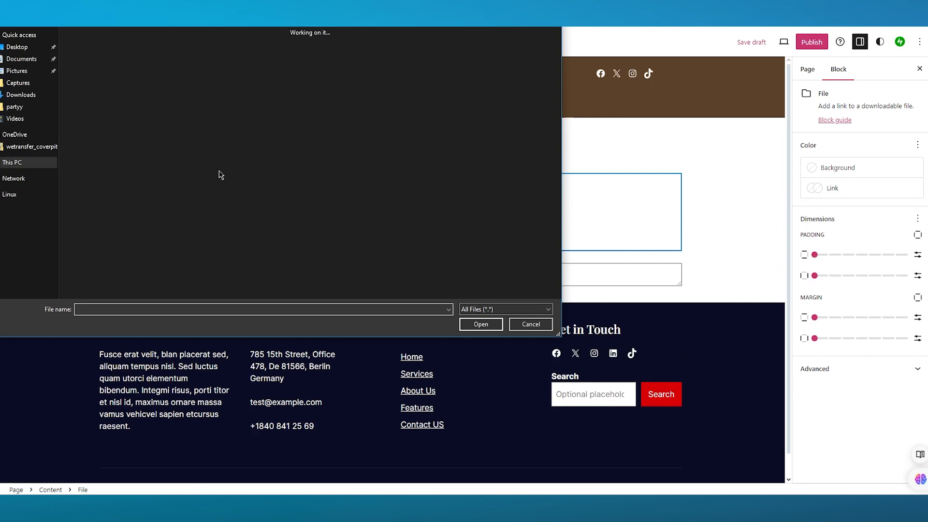
double_click(110, 82)
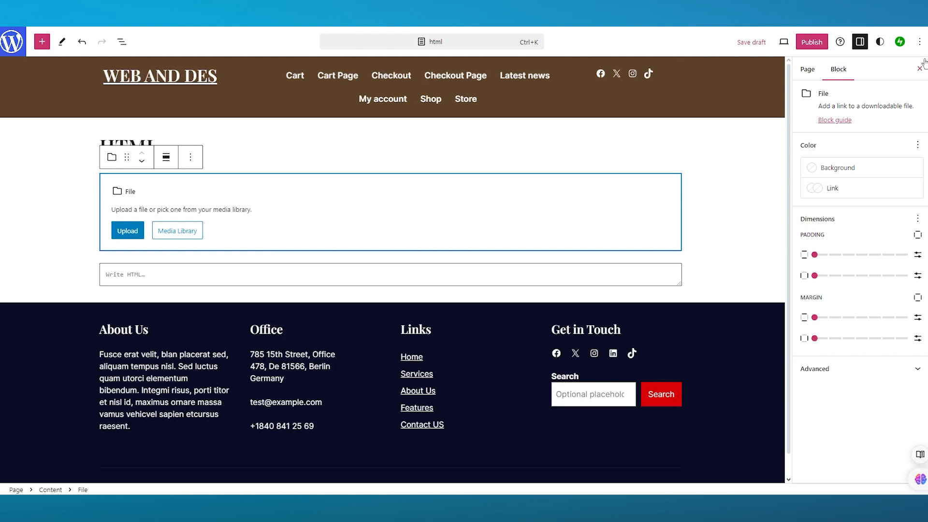
Copy the google-site-verification text from the most recently downloaded HTML file and paste it into the page's Custom HTML block.
key(ctrl+j)
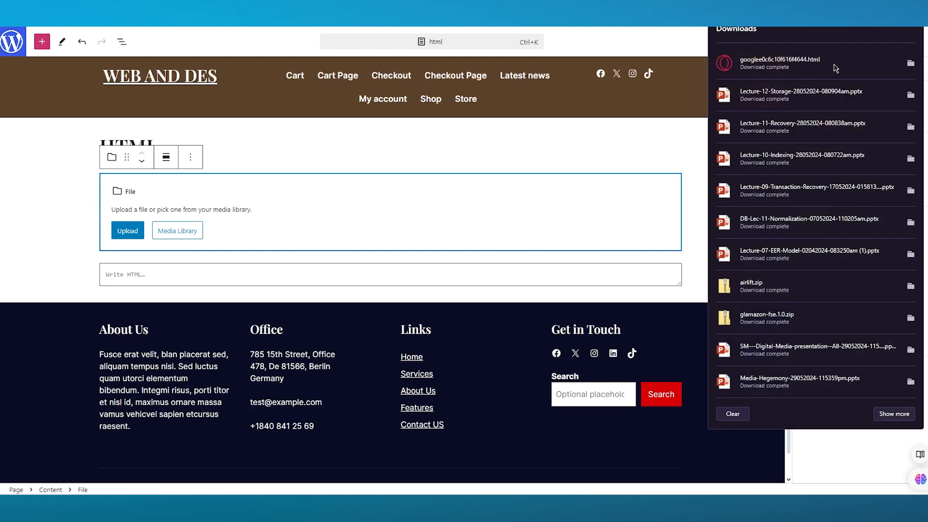
click(820, 72)
drag(133, 33, 1, 34)
right_click(34, 33)
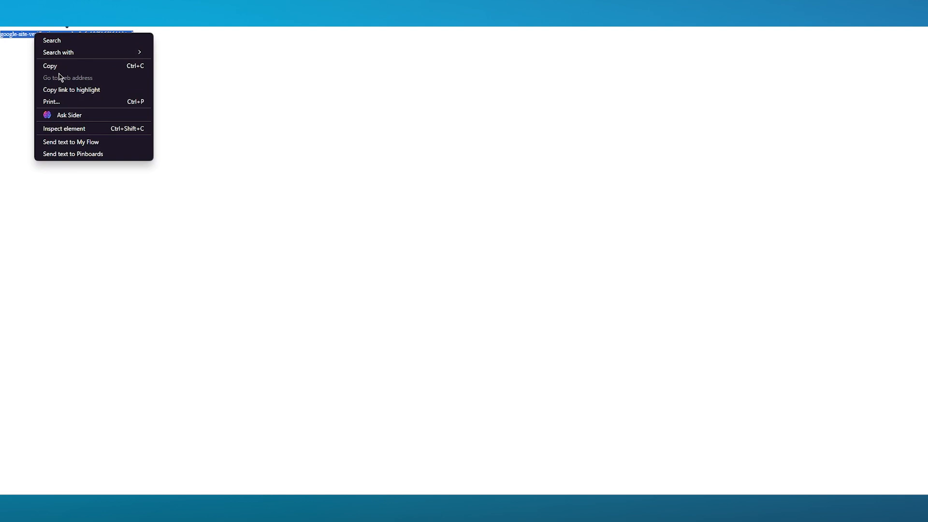
click(55, 66)
key(alt+Tab)
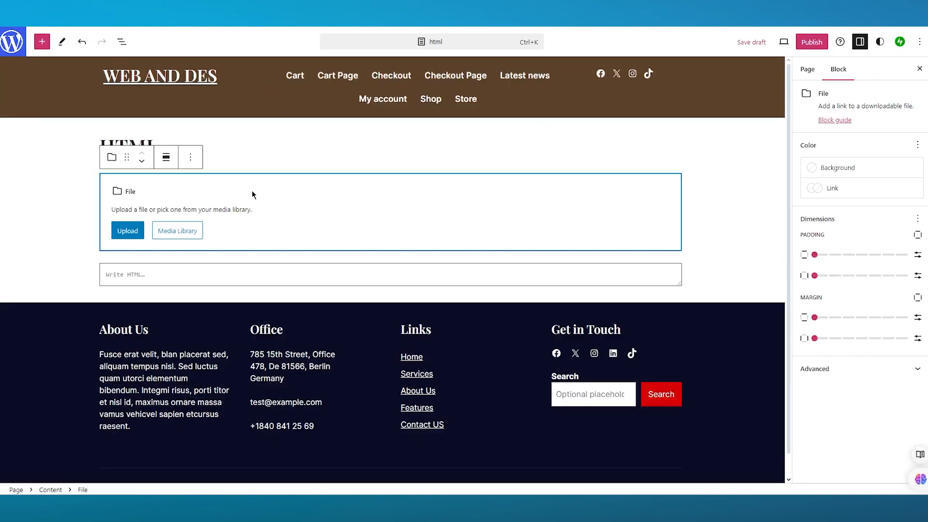
click(144, 273)
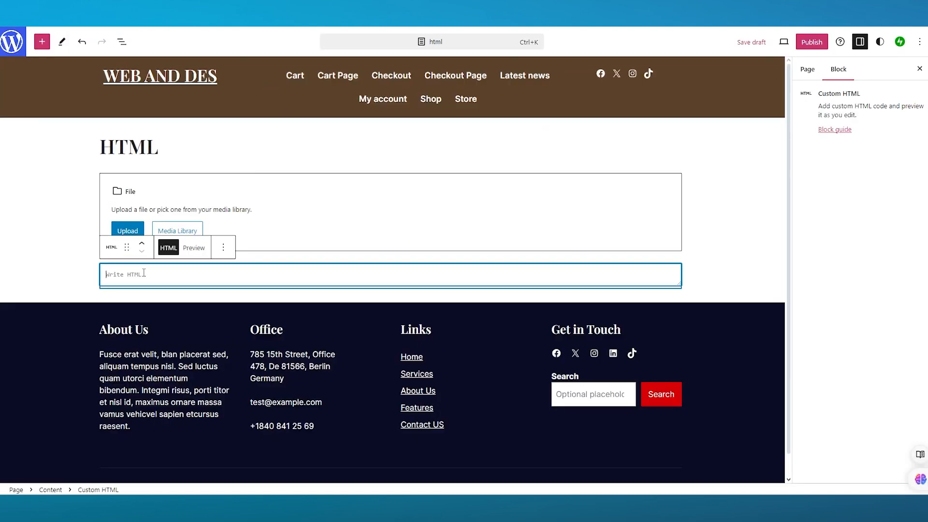
key(ctrl+v)
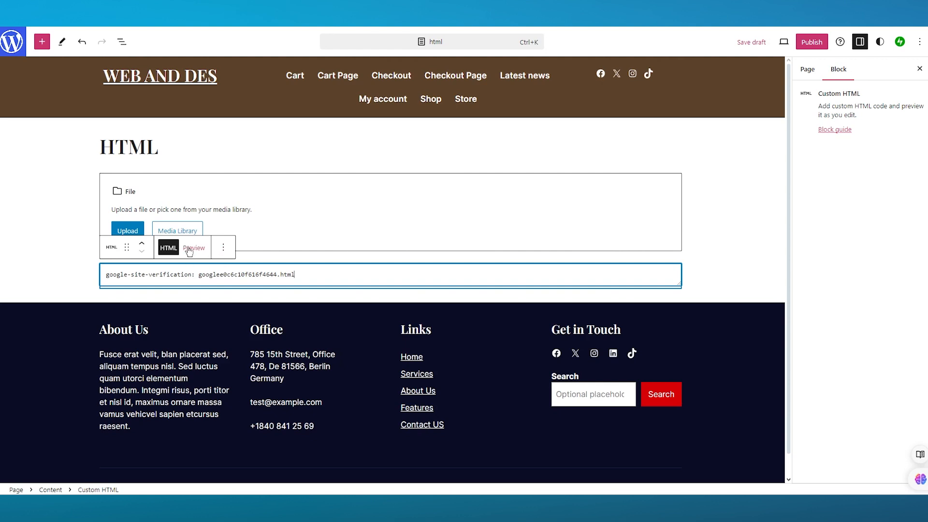
Transform the Custom HTML block holding the verification text into a Code block and save the page draft.
click(112, 248)
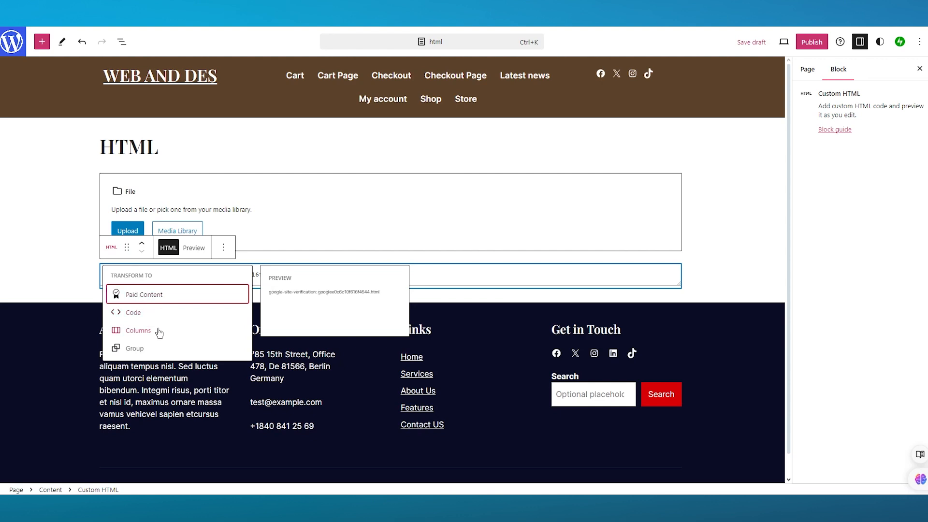
click(143, 313)
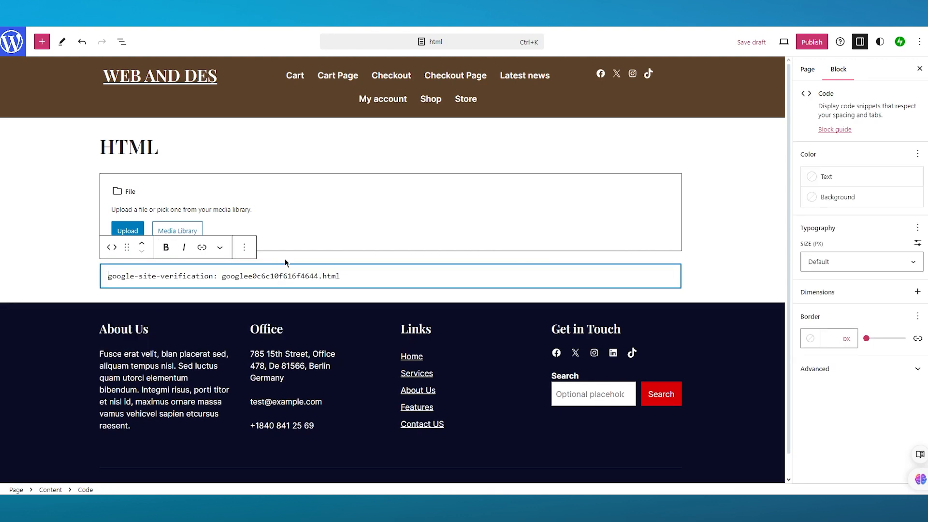
click(752, 41)
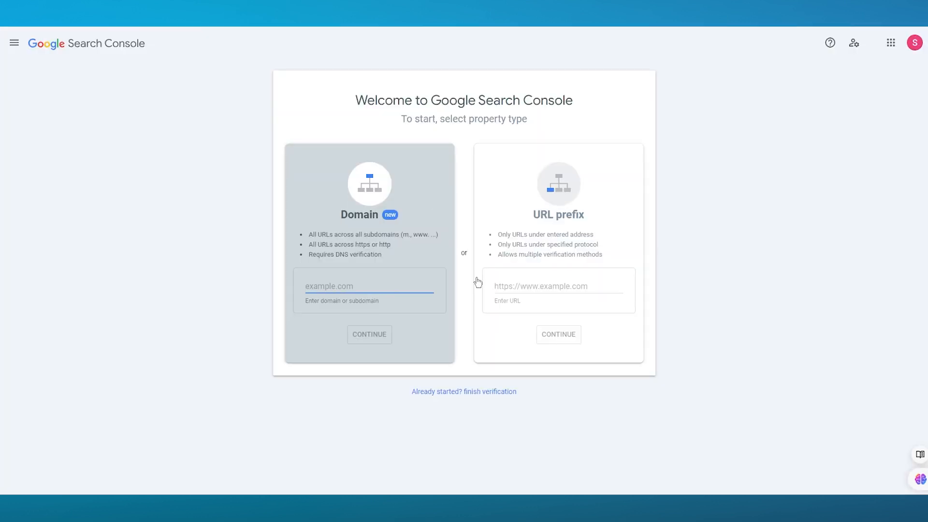